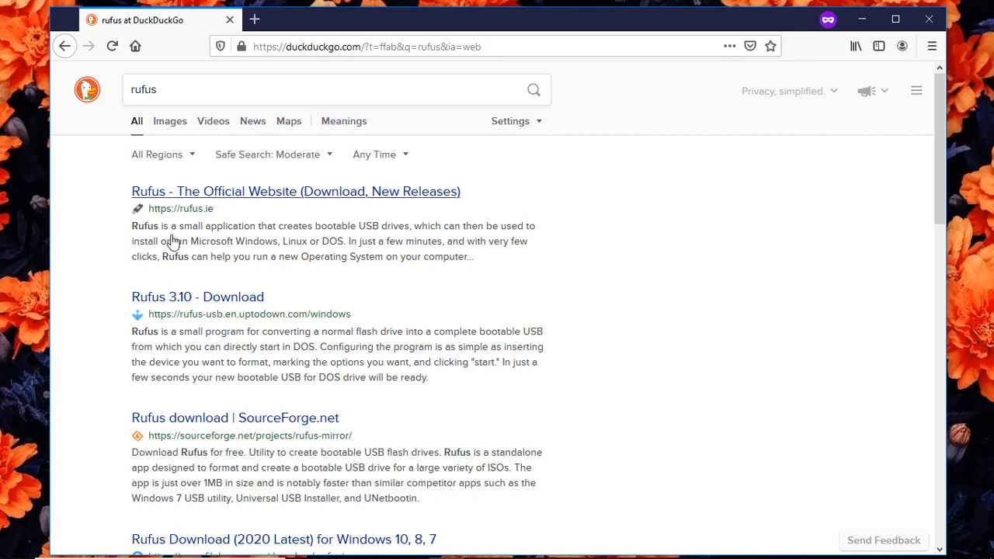
- Open the official Rufus website from the search results and download the Rufus 3.10 executable
left_click(184, 213)
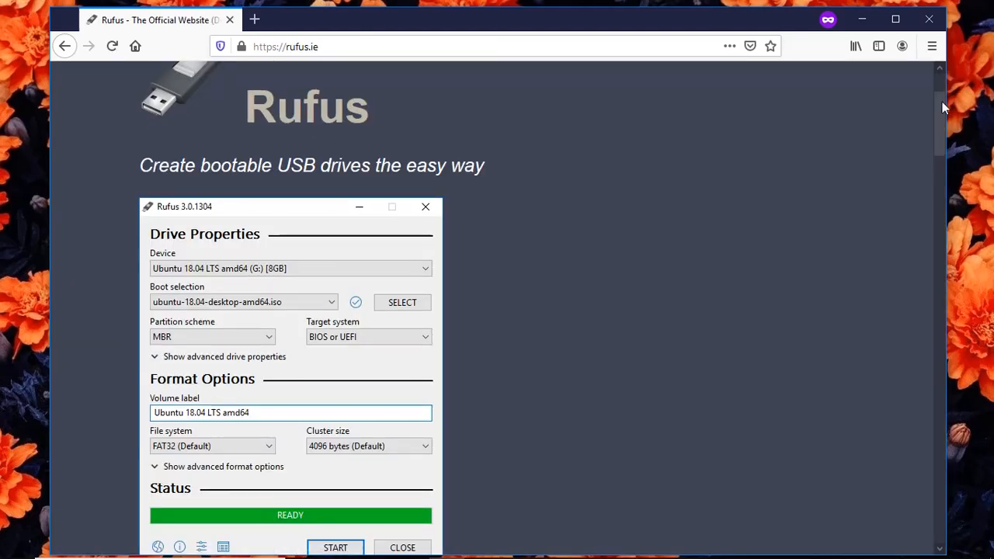
left_click_drag(942, 102, 942, 98)
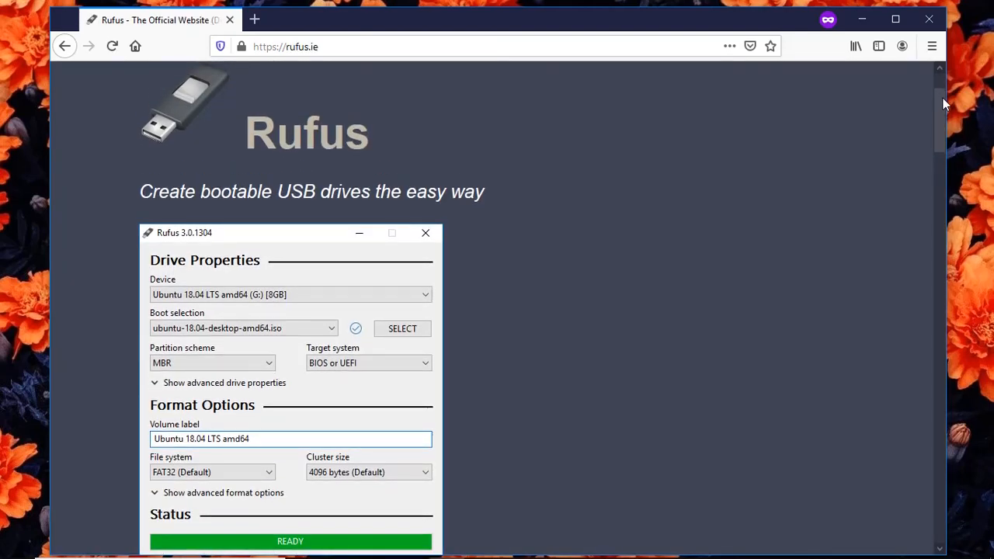
left_click_drag(942, 98, 943, 111)
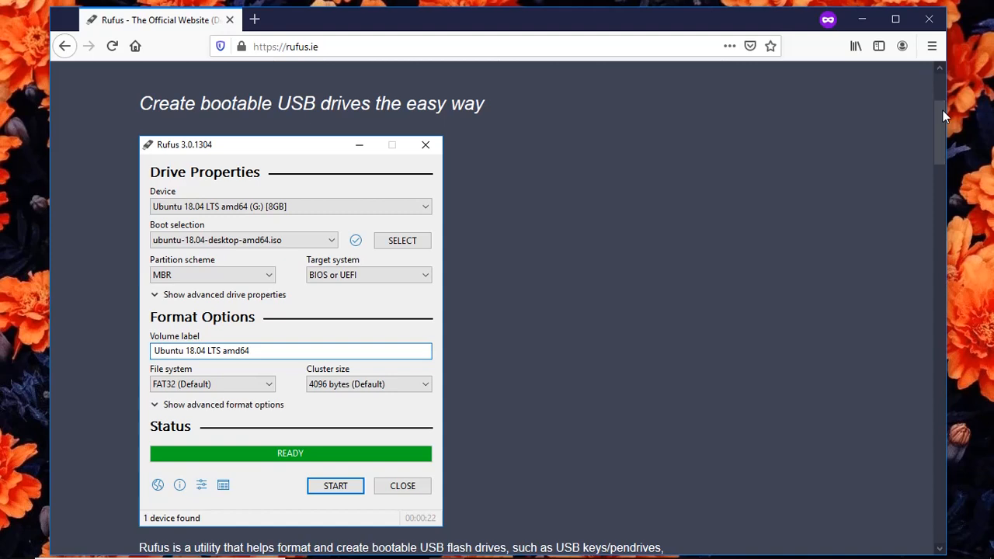
left_click_drag(942, 111, 943, 179)
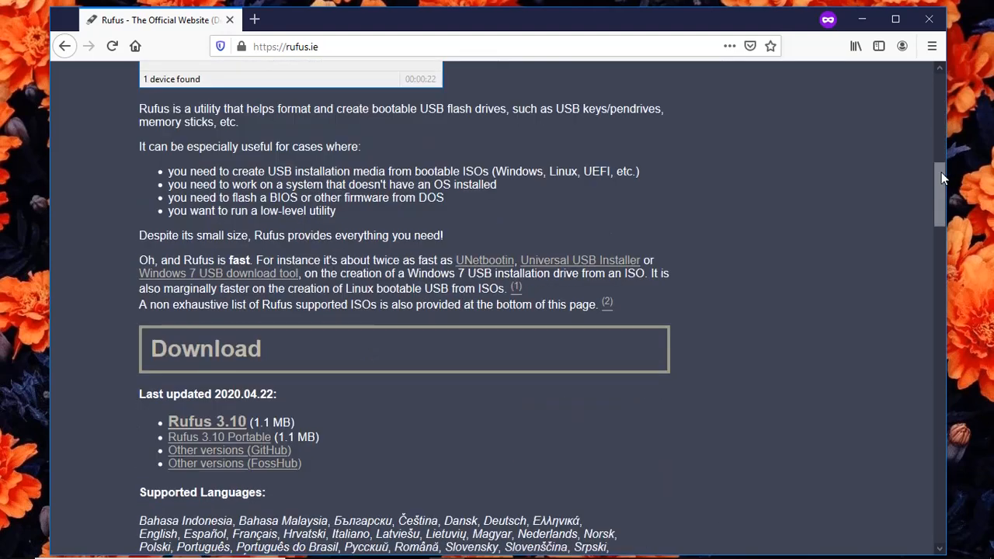
left_click(242, 425)
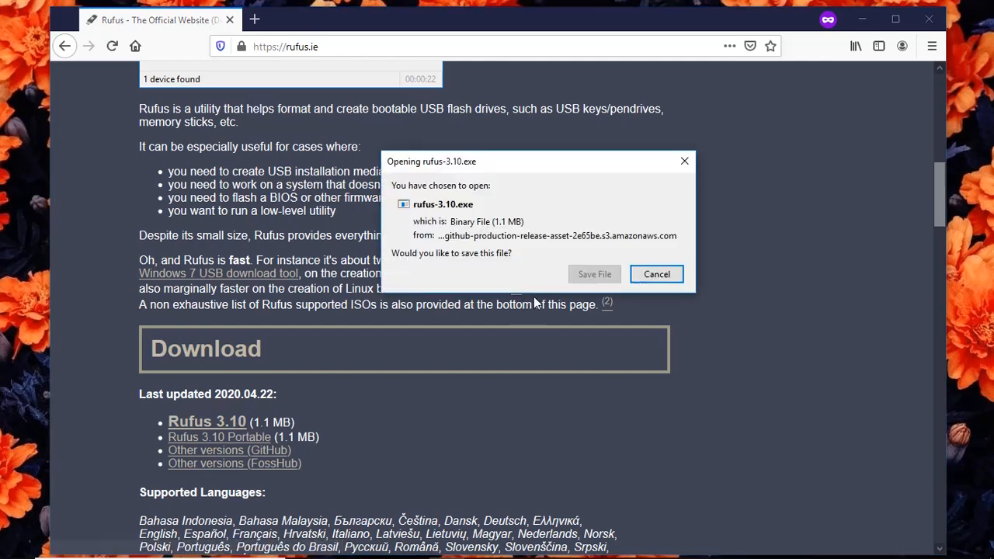
left_click(602, 280)
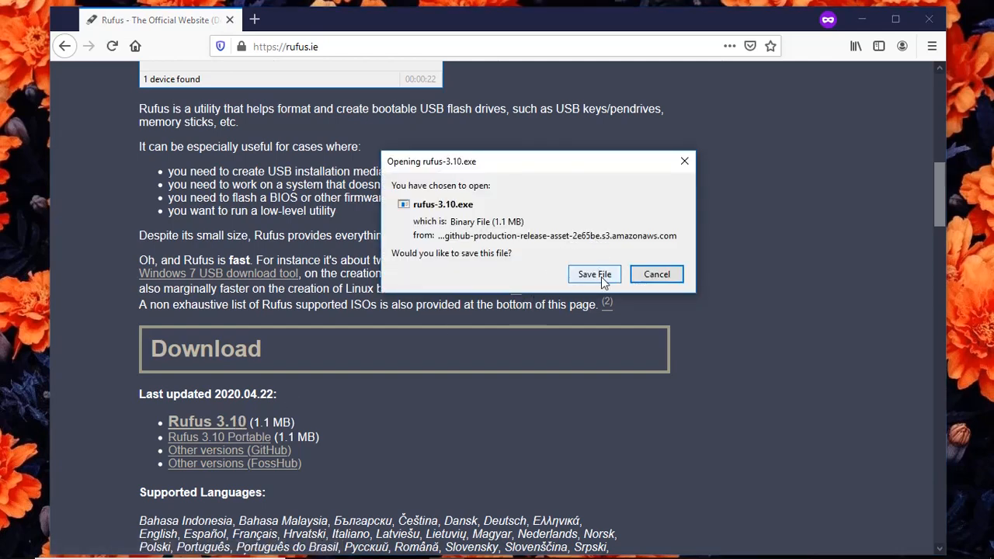
left_click(603, 278)
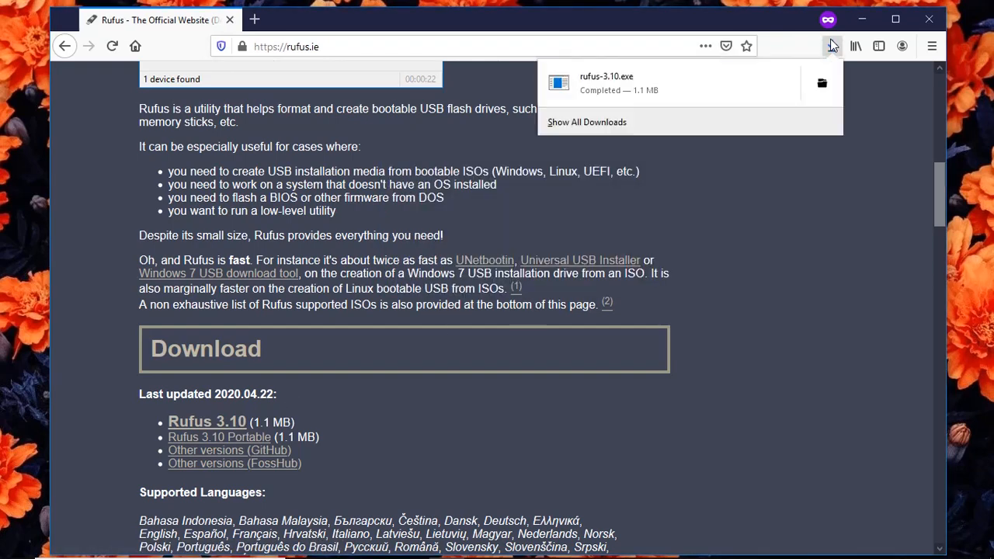
- Show the downloaded rufus-3.10.exe in its folder and clear the browser window out of the way
left_click(826, 83)
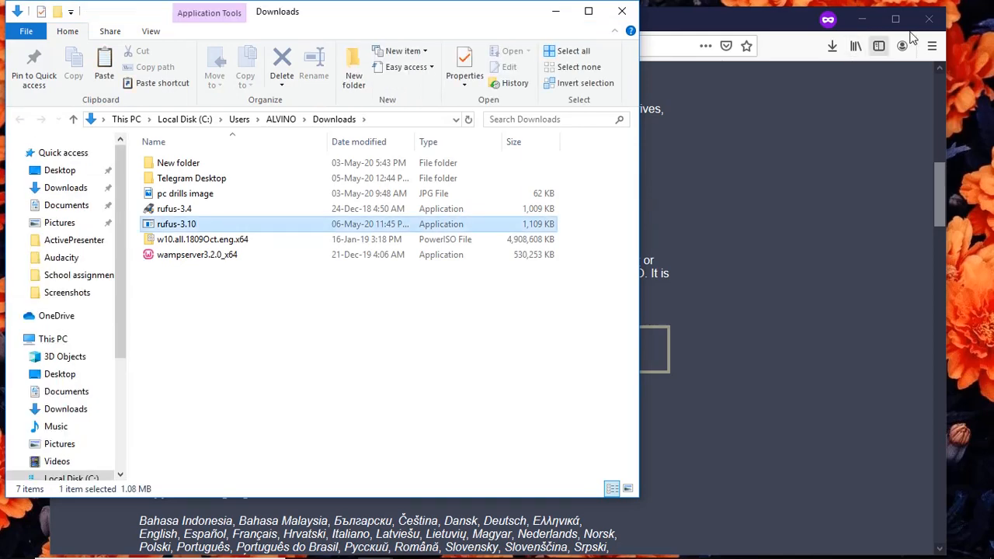
left_click(865, 24)
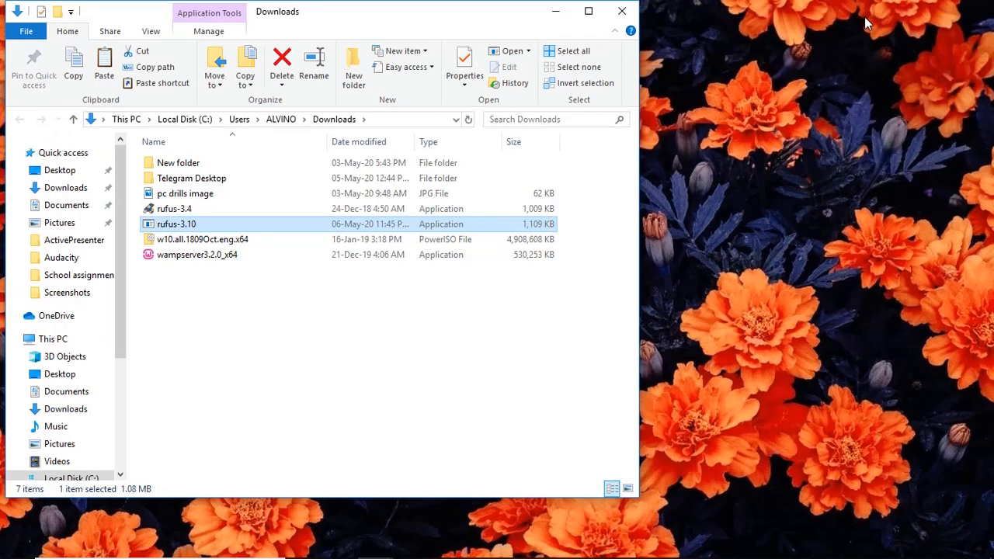
left_click_drag(441, 18, 734, 33)
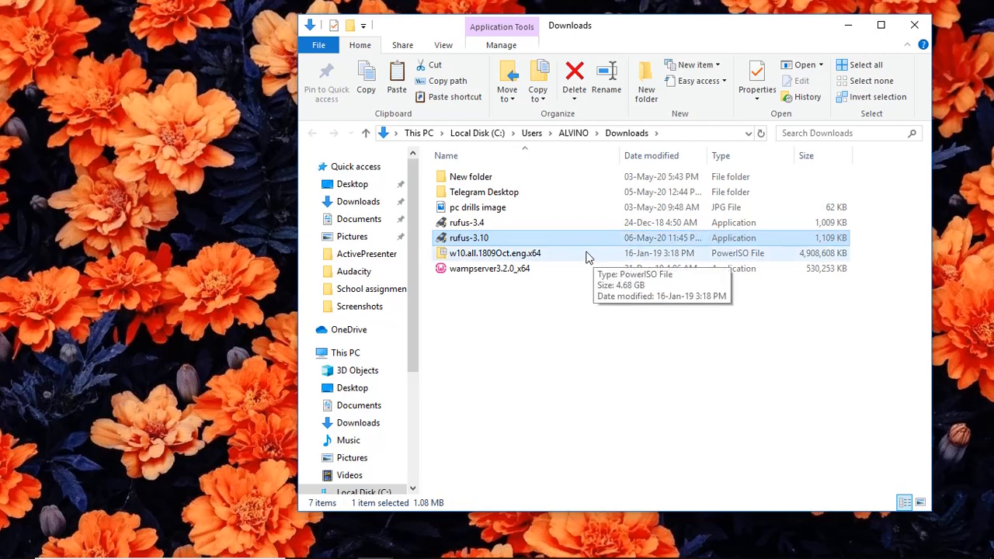
- Launch rufus-3.10 from the Downloads folder and minimize the folder window
left_click(637, 255)
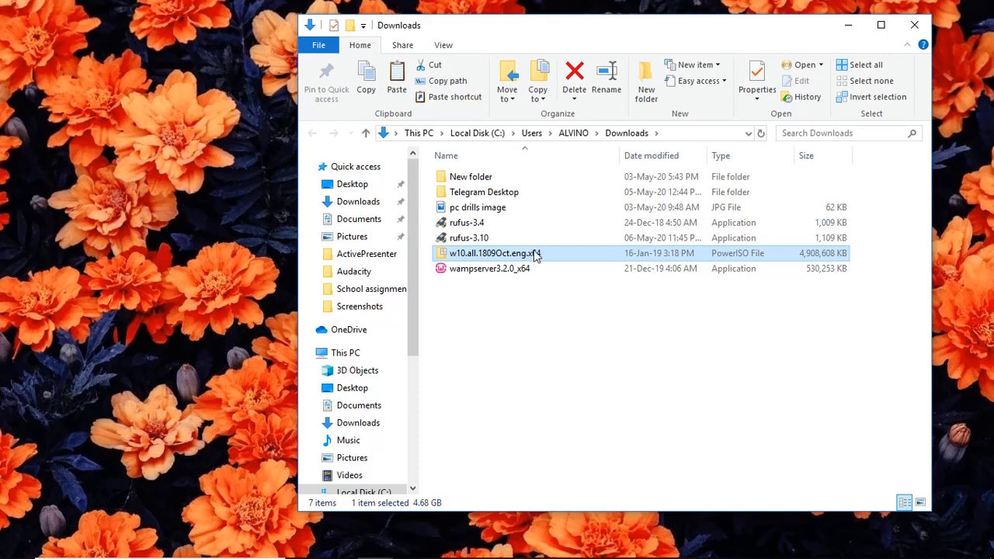
mouse_move(500, 239)
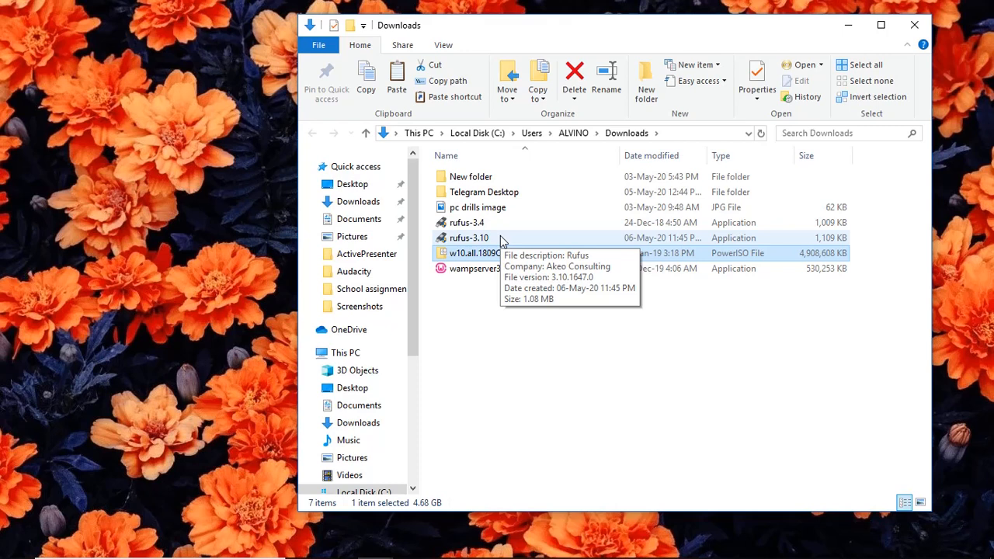
left_click(507, 358)
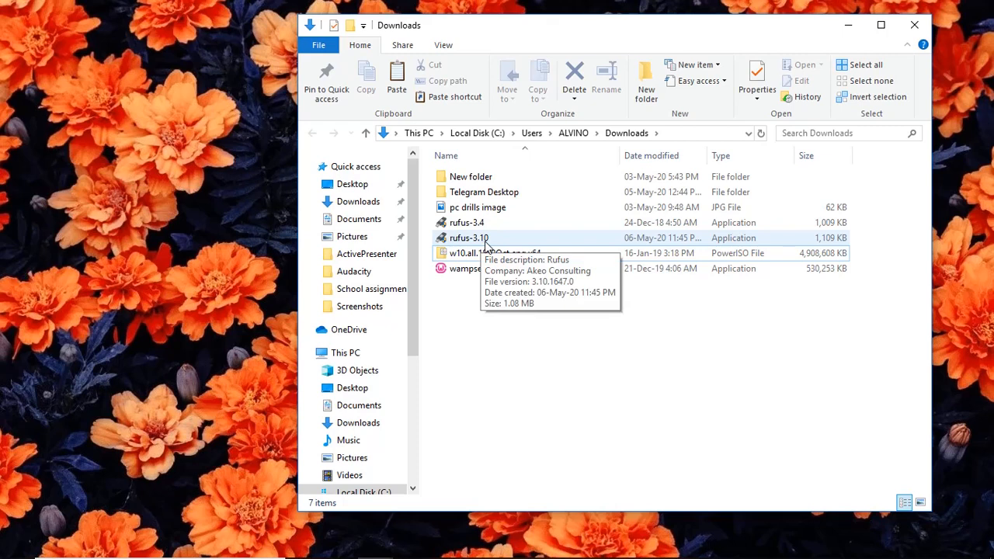
left_click(485, 245)
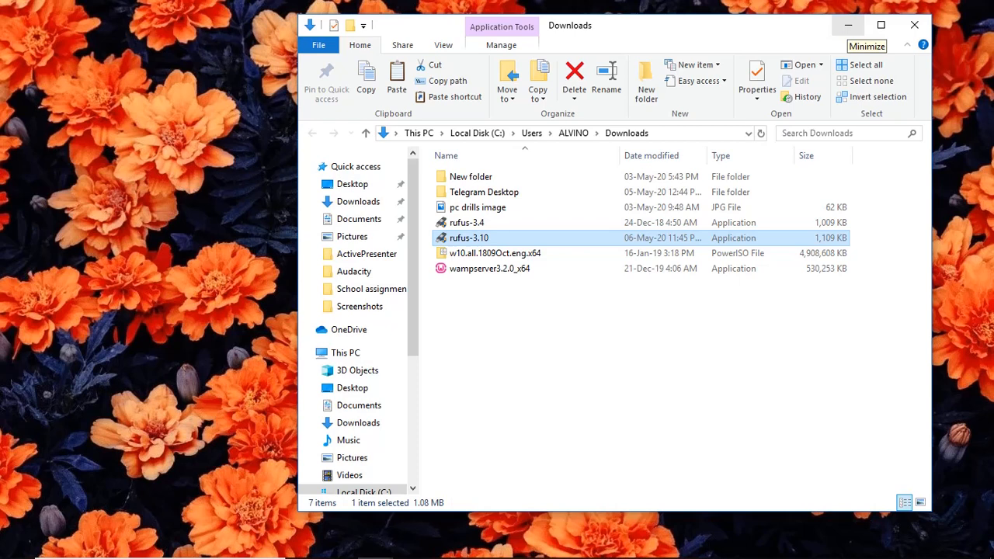
left_click(848, 25)
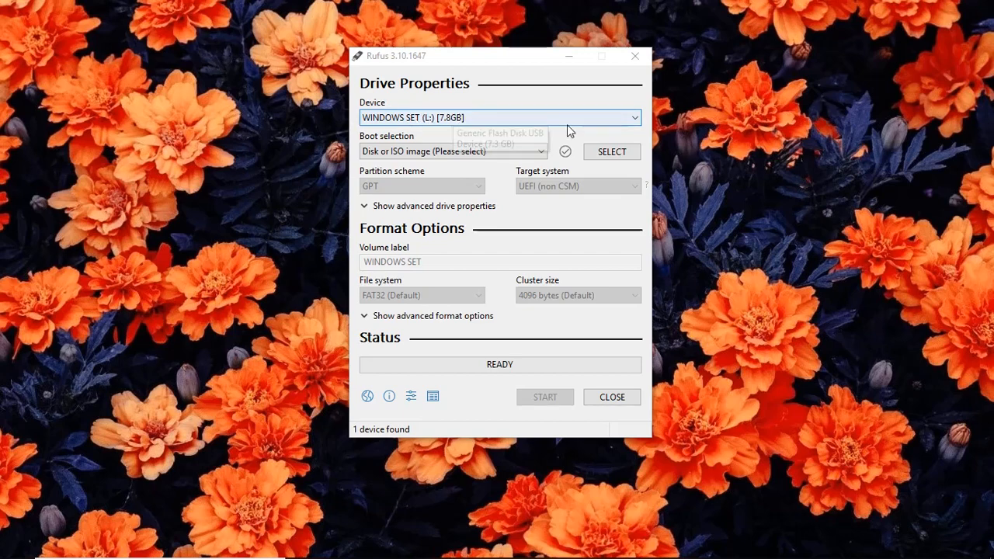
- Check which USB drives are available as the target device, keeping WINDOWS SET (L:)
left_click(633, 120)
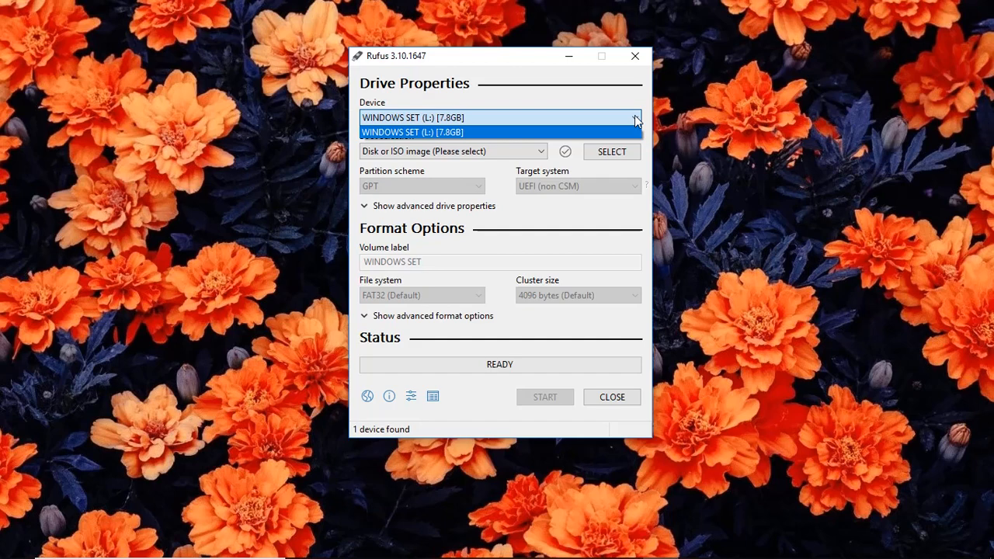
left_click(635, 120)
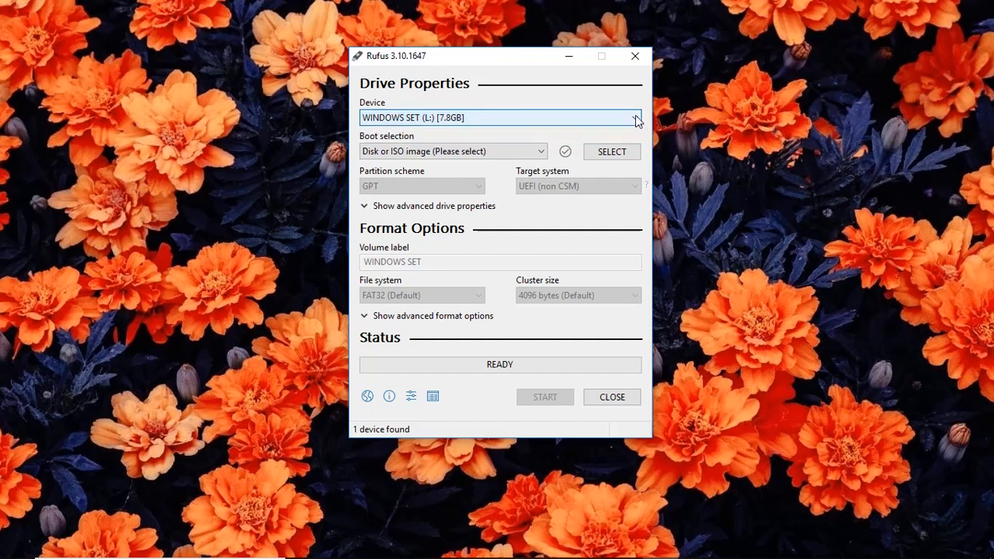
left_click(635, 117)
left_click(636, 118)
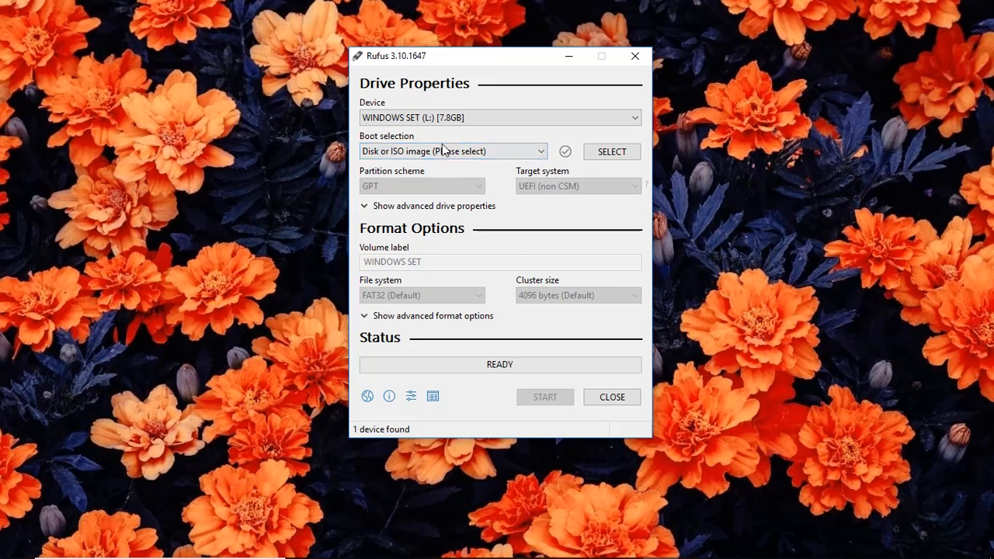
left_click(542, 152)
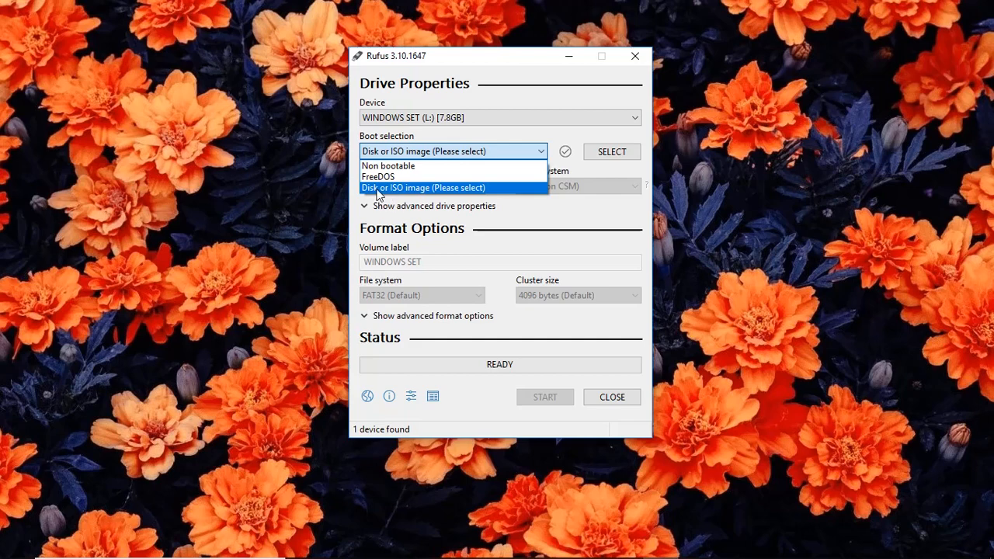
left_click(428, 166)
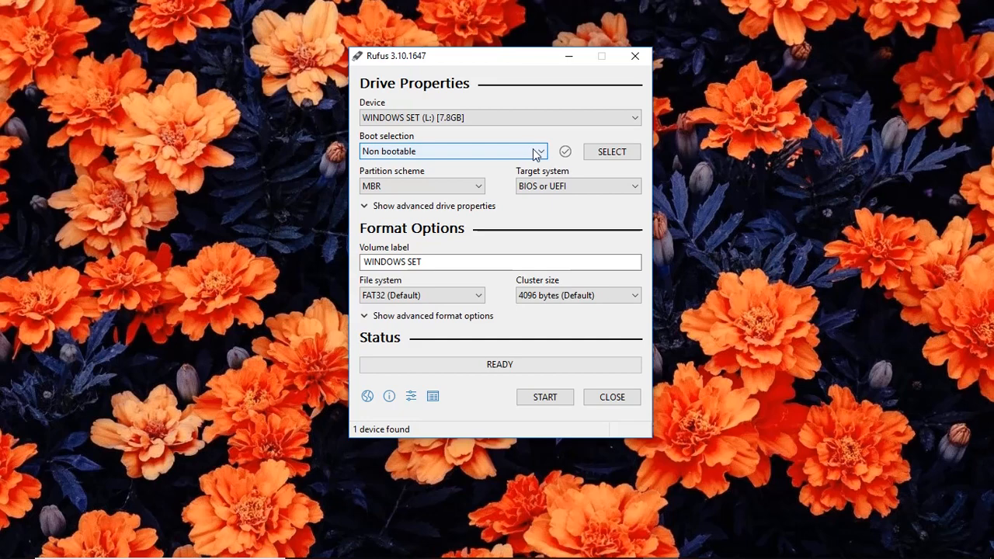
left_click(535, 154)
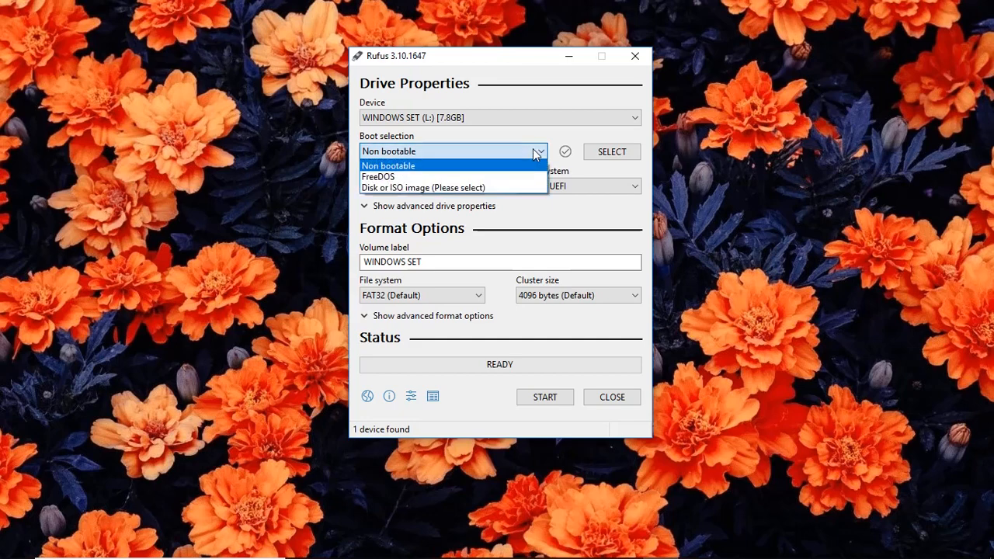
left_click(487, 189)
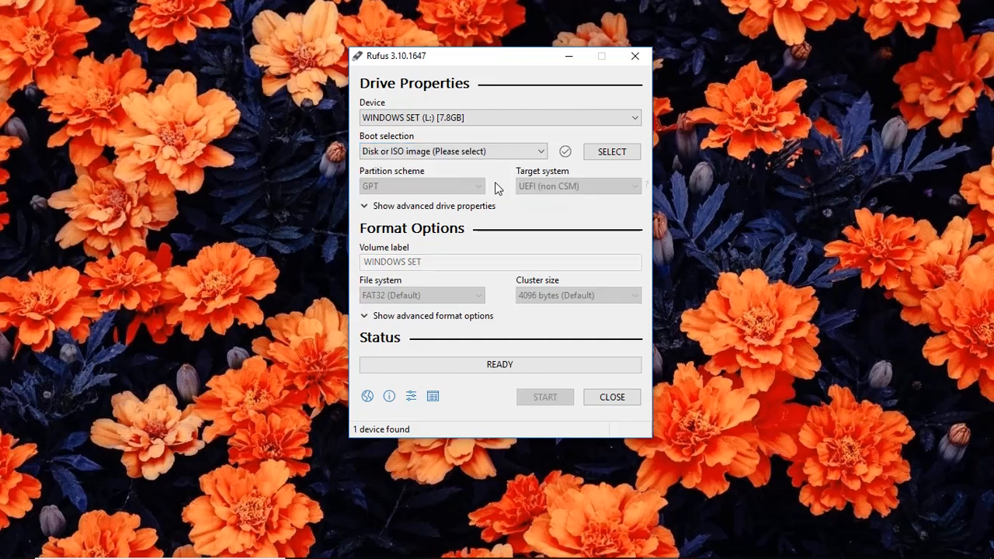
- Load the Windows 10 image w10.all.1809Oct.eng.x64 from the Downloads folder as the boot image
left_click(609, 154)
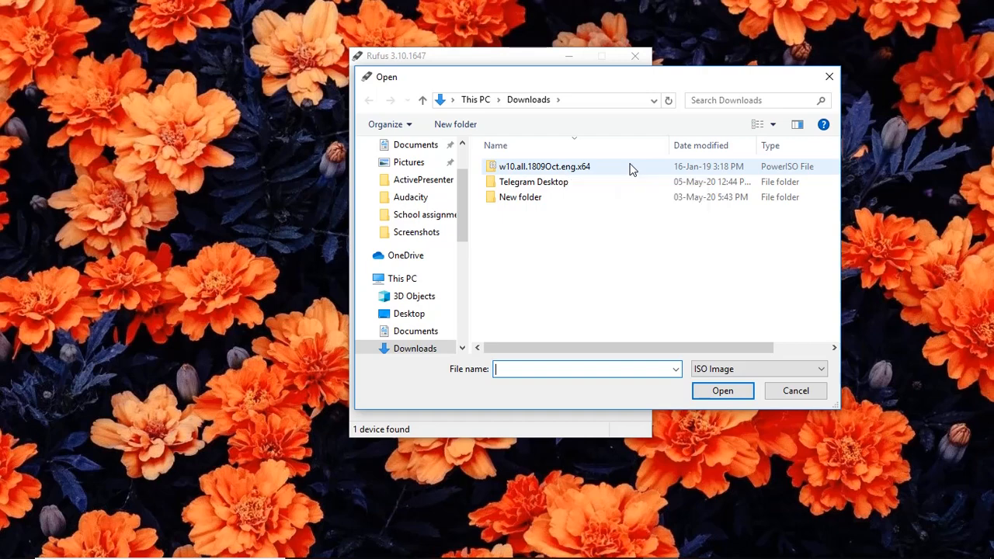
double_click(630, 168)
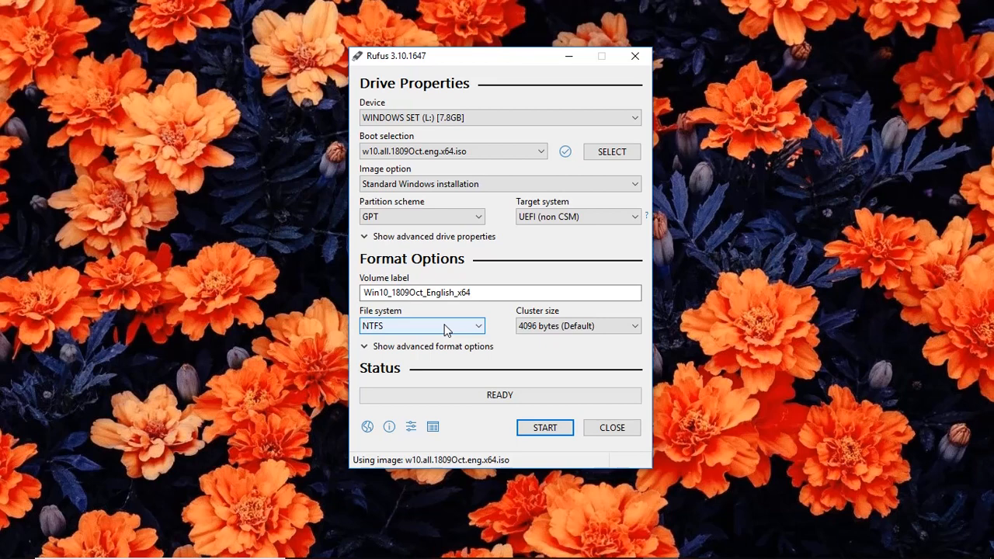
- Review the choices for file system, cluster size and image option, keeping NTFS, 4096 bytes and Standard Windows installation
left_click(480, 328)
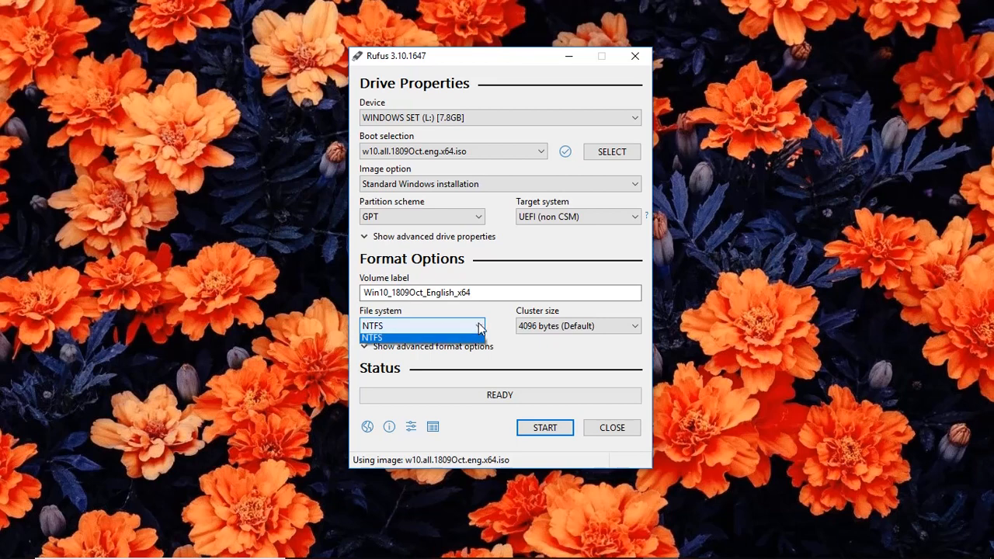
left_click(479, 329)
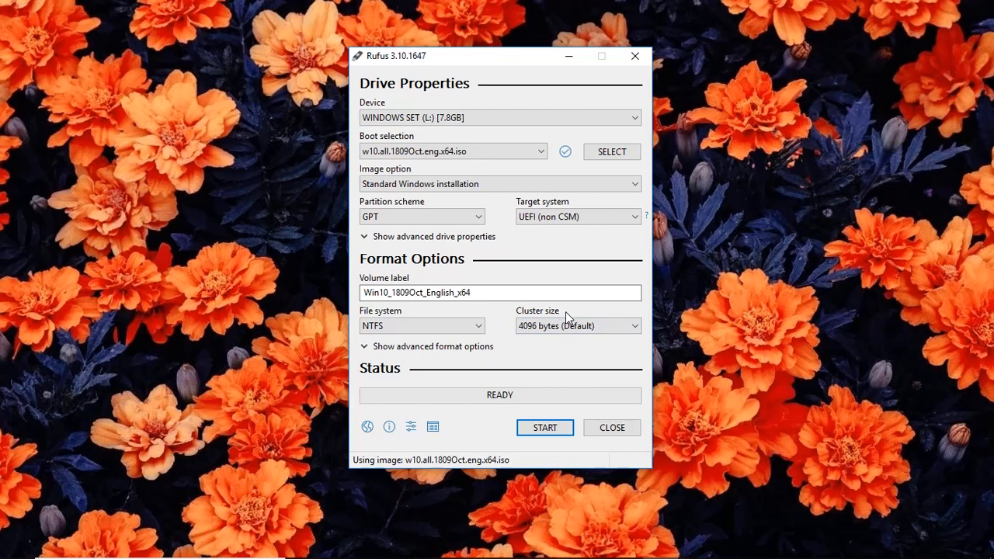
left_click(635, 326)
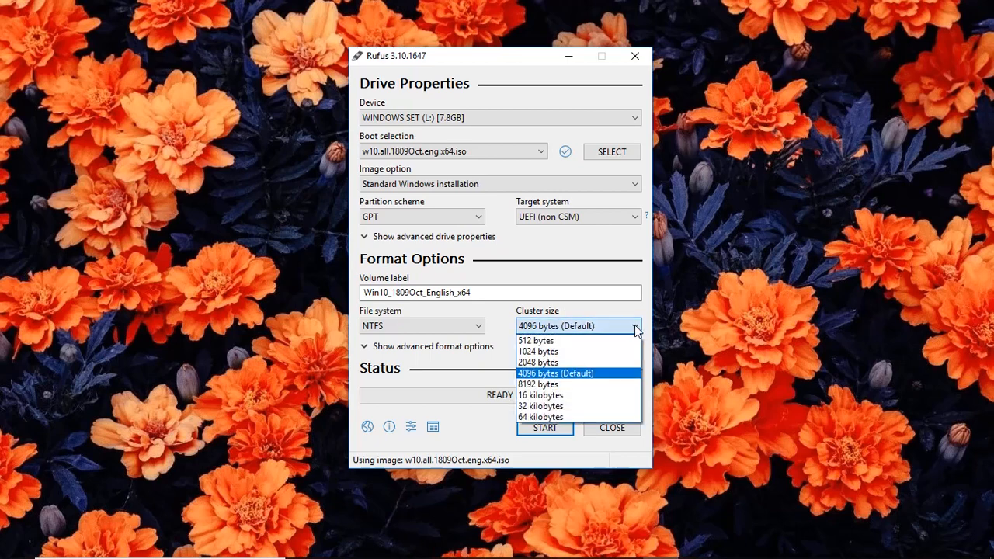
left_click(636, 328)
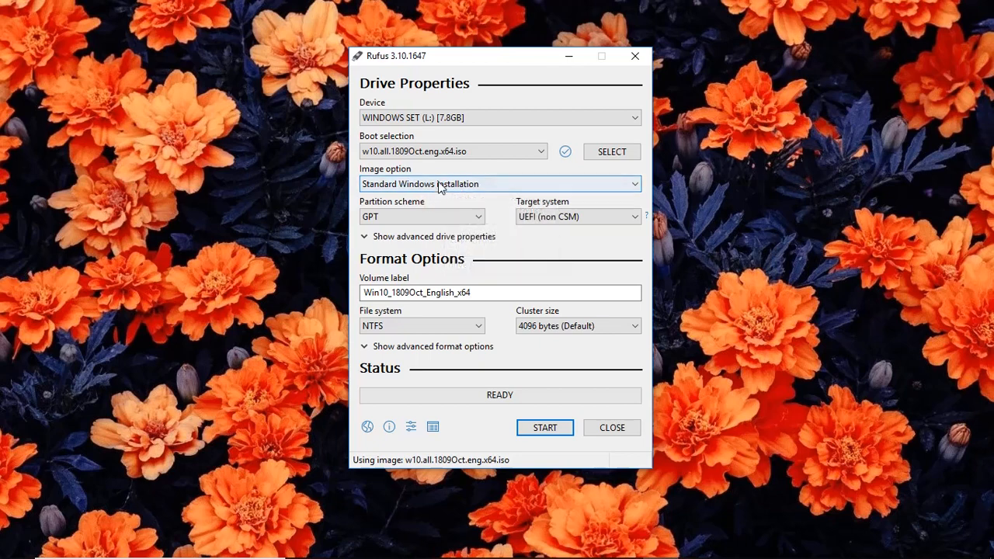
left_click(635, 184)
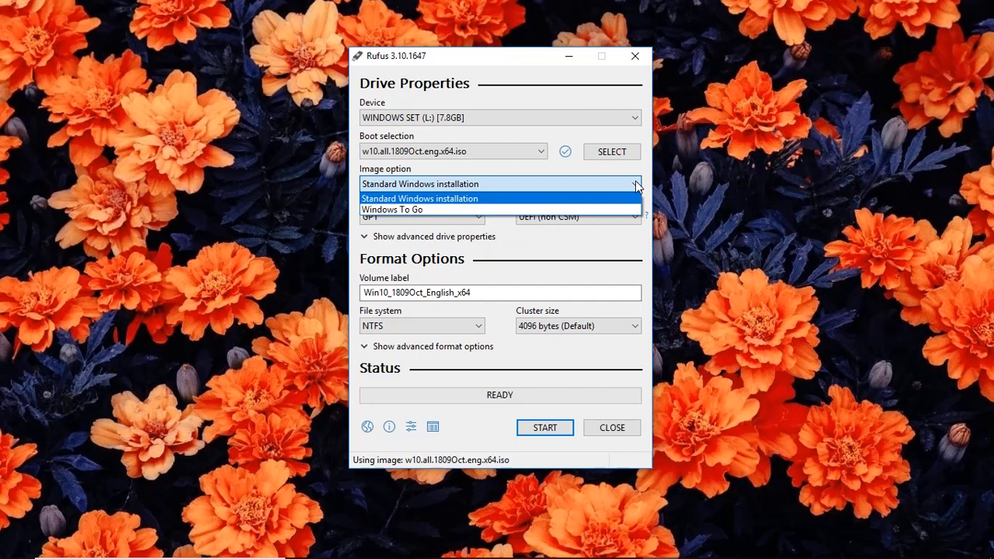
left_click(635, 184)
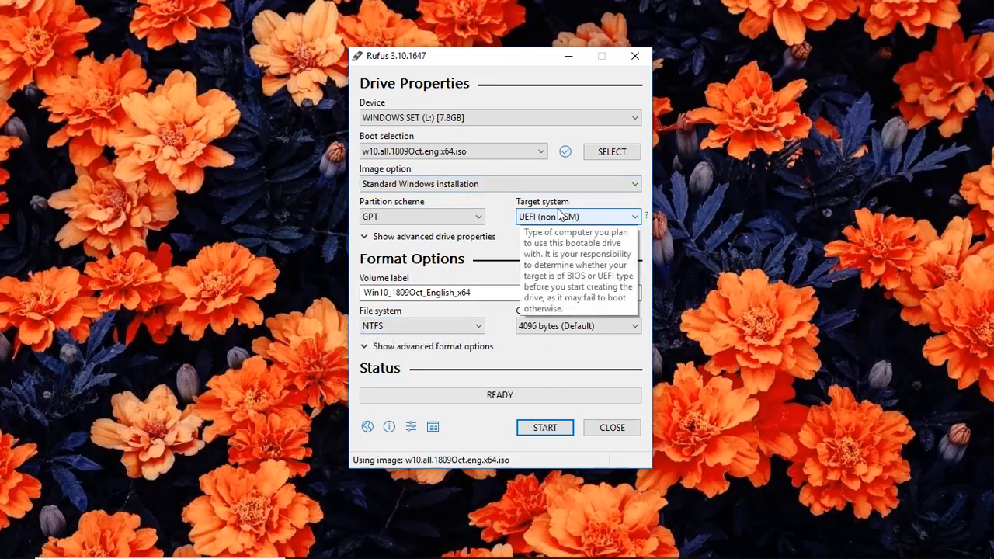
- Review the partition scheme choices and the target system setting, keeping GPT and UEFI (non CSM)
left_click(483, 219)
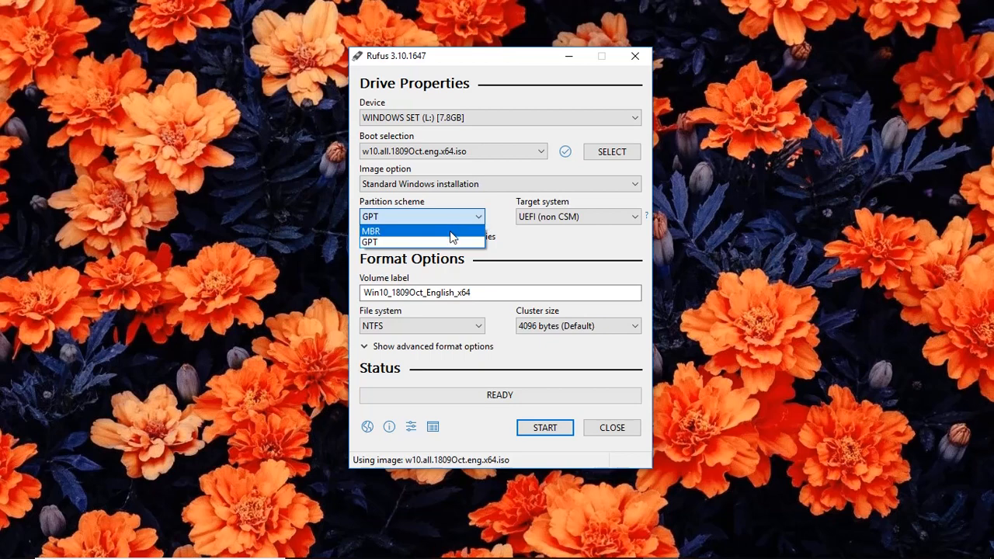
left_click(492, 222)
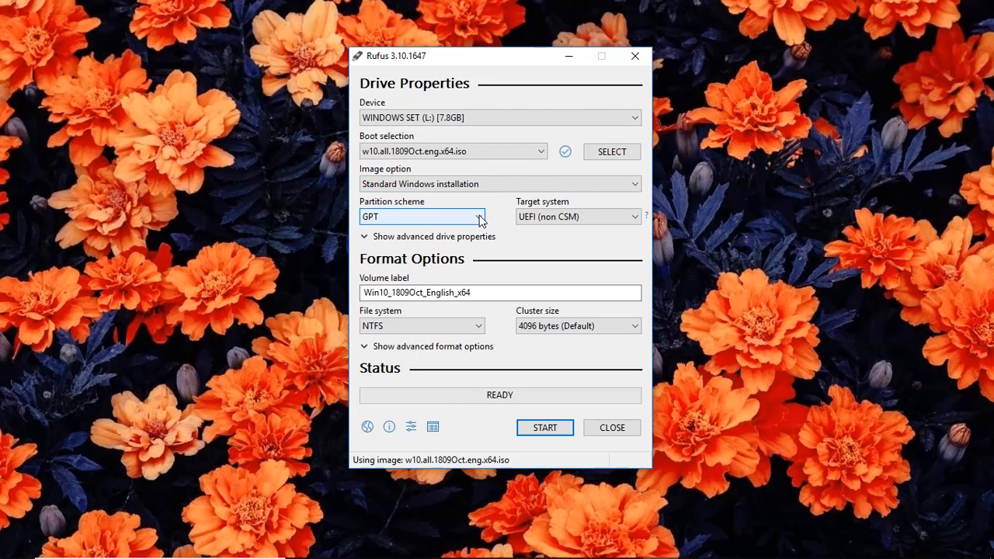
left_click(480, 217)
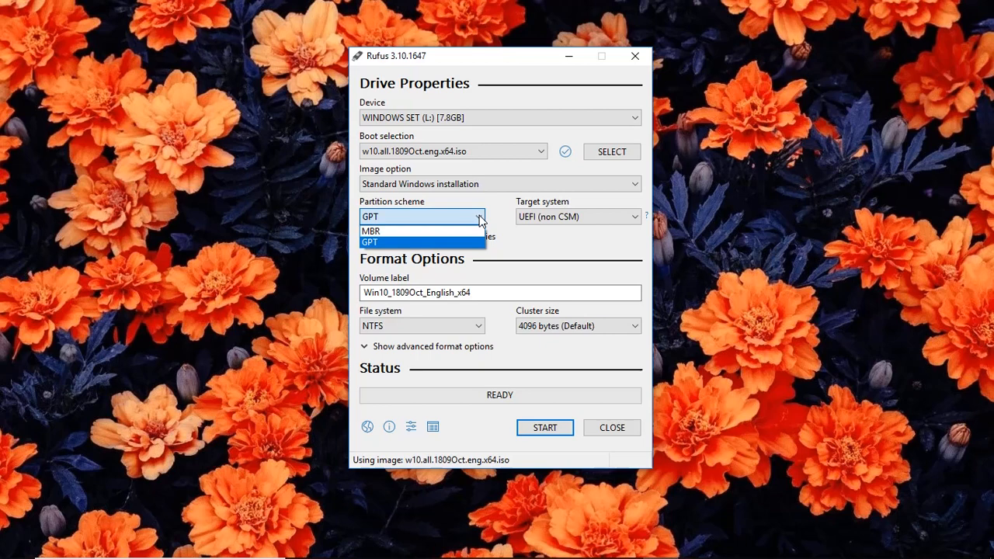
left_click(635, 217)
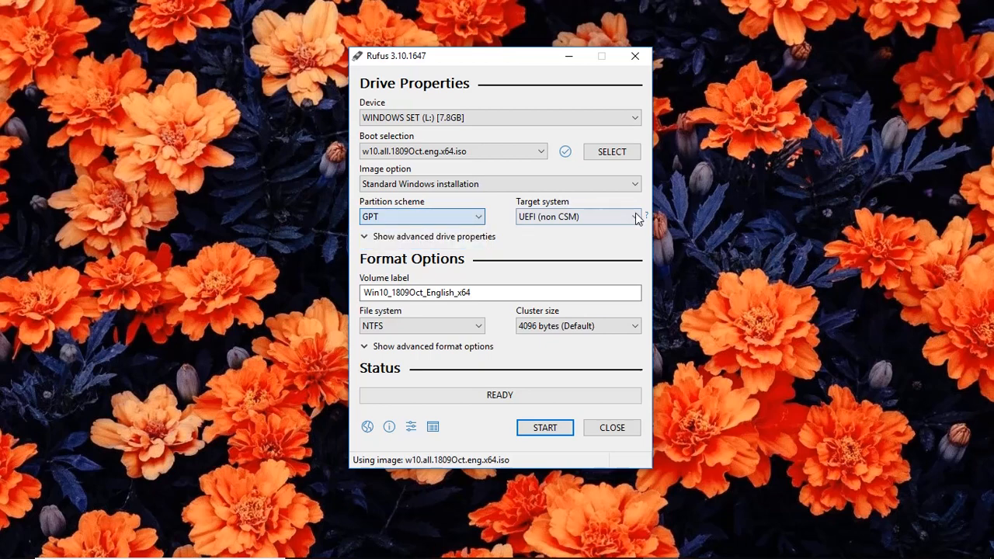
mouse_move(635, 217)
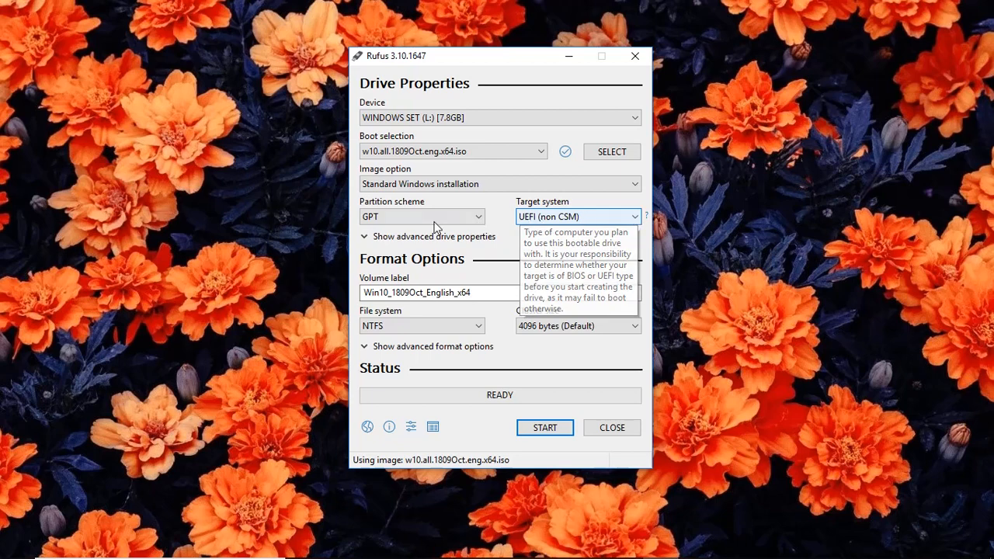
- Start writing the image to WINDOWS SET (L:), keeping the volume label Win10_1809Oct_English_x64, and accept that all data on the device is destroyed
mouse_move(379, 224)
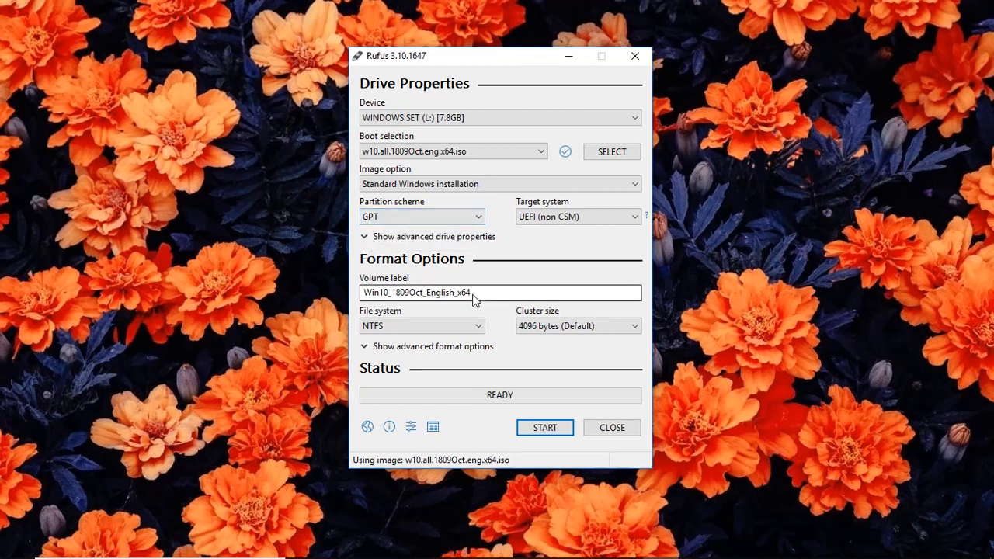
mouse_move(476, 294)
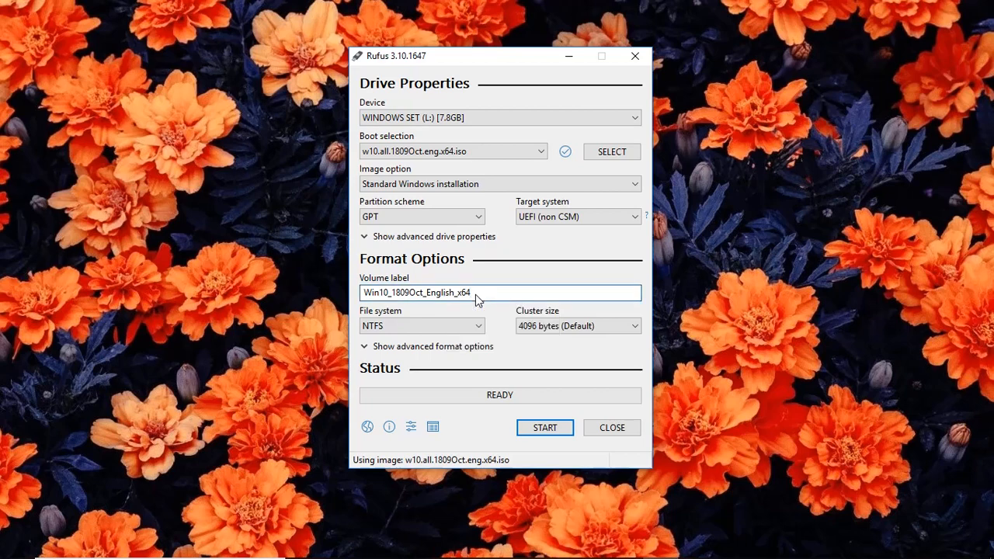
left_click_drag(475, 294, 365, 305)
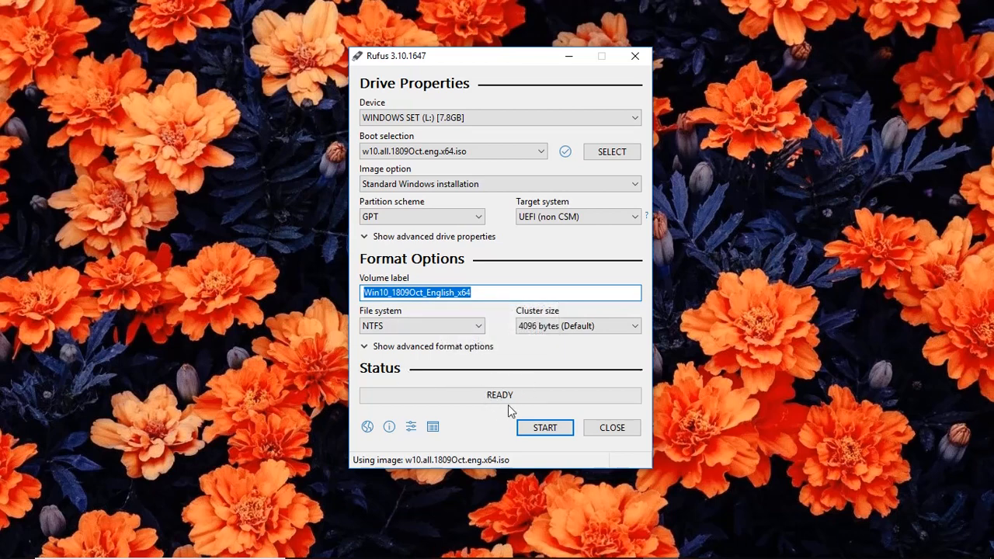
left_click(546, 429)
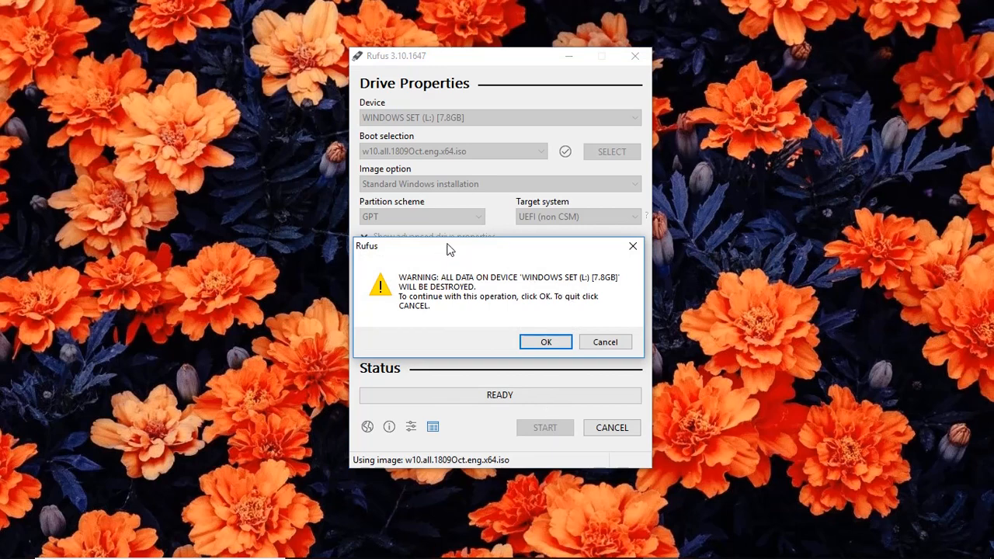
left_click_drag(449, 250, 693, 228)
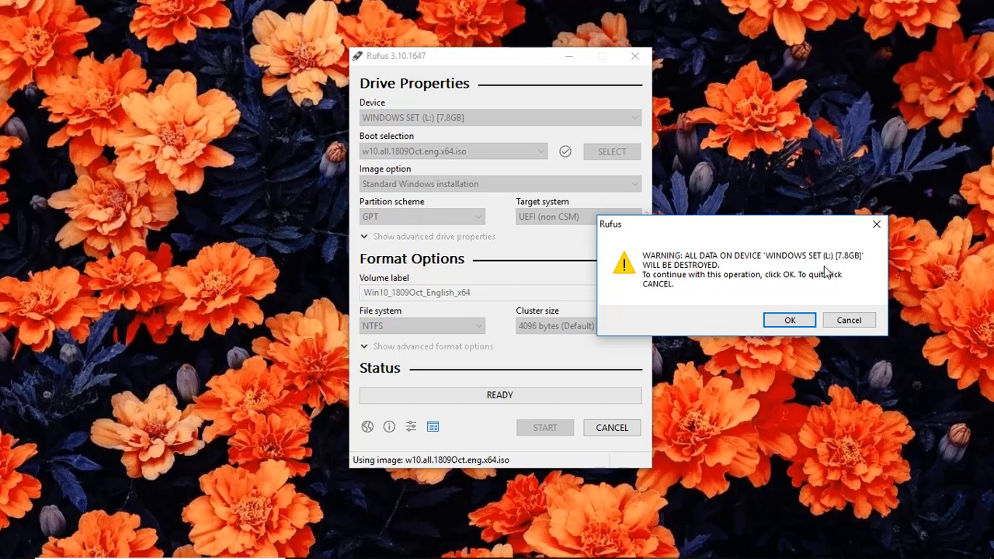
left_click(778, 324)
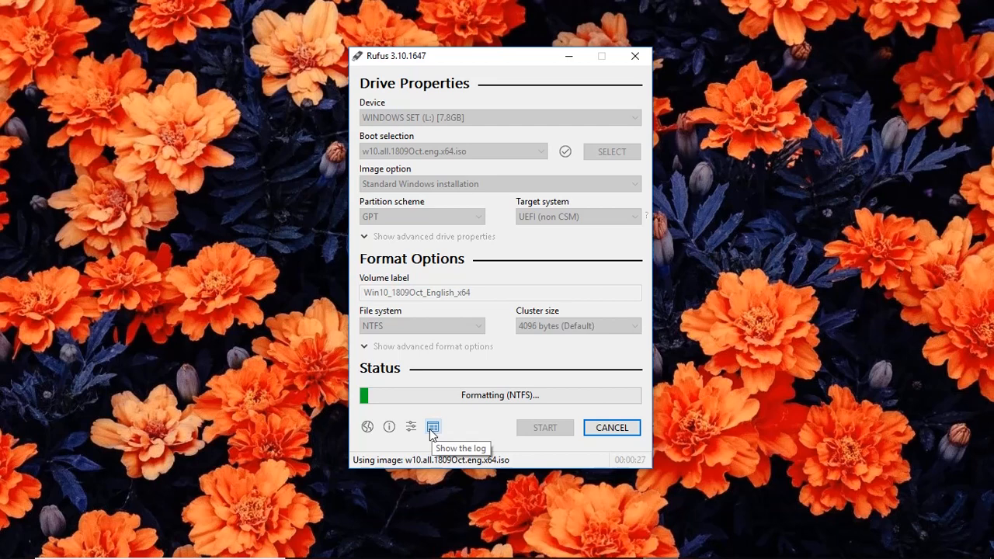
- Show the operation log and place it beside the main window to follow the formatting and file extraction
left_click(432, 428)
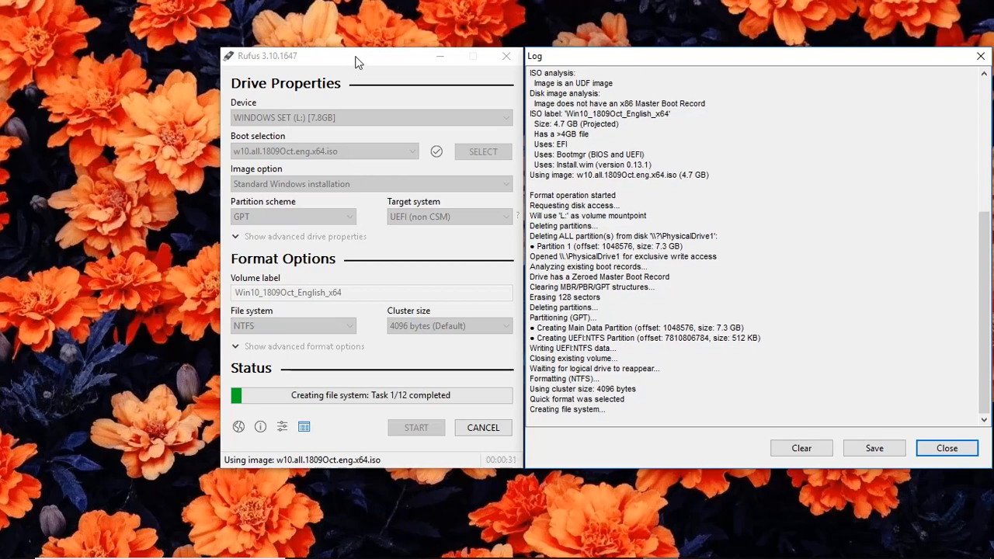
left_click_drag(356, 62, 147, 59)
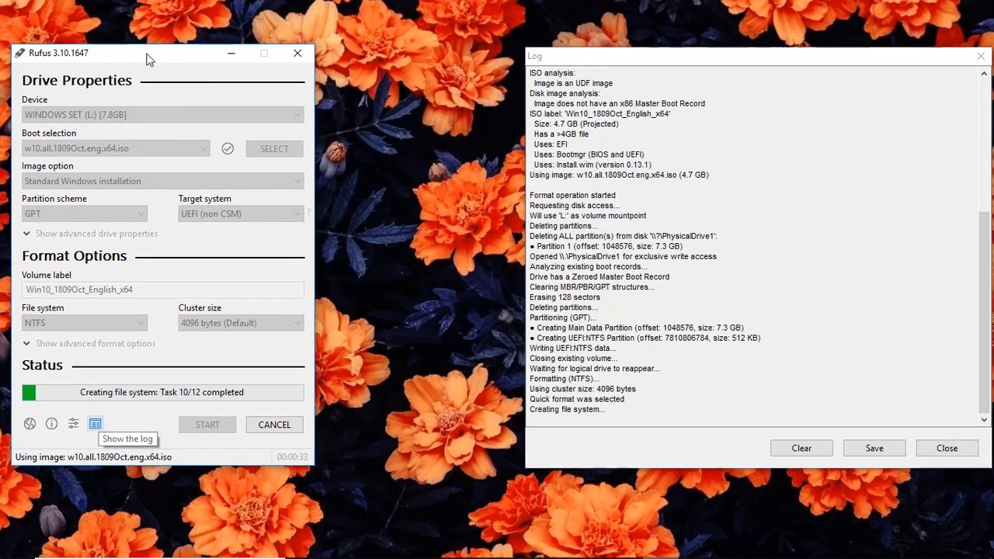
left_click_drag(621, 56, 504, 53)
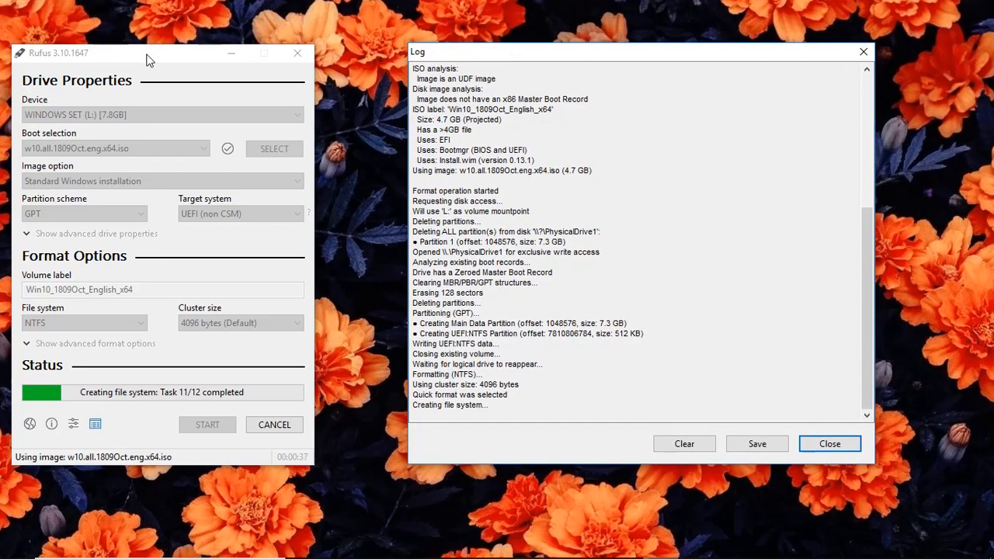
left_click_drag(150, 49, 222, 58)
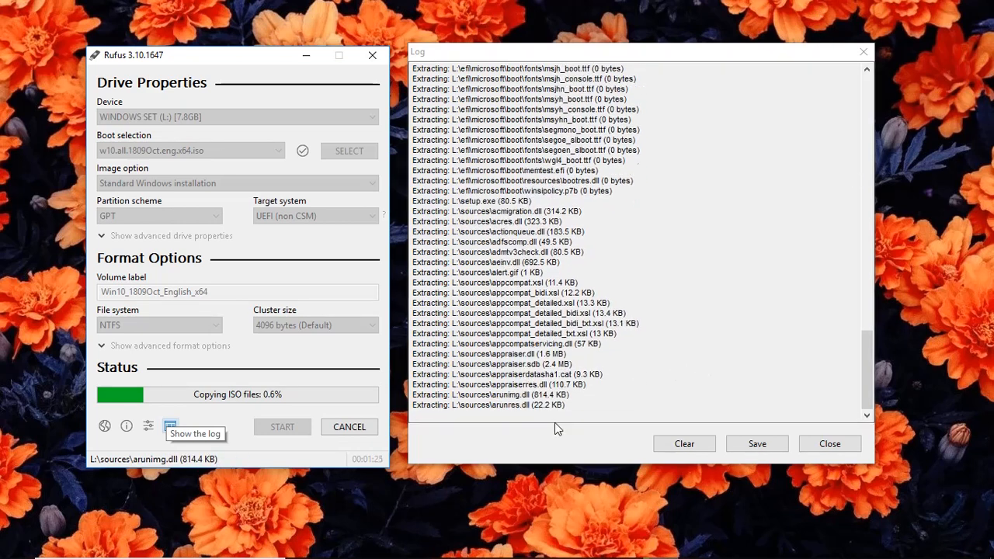
left_click_drag(588, 405, 509, 158)
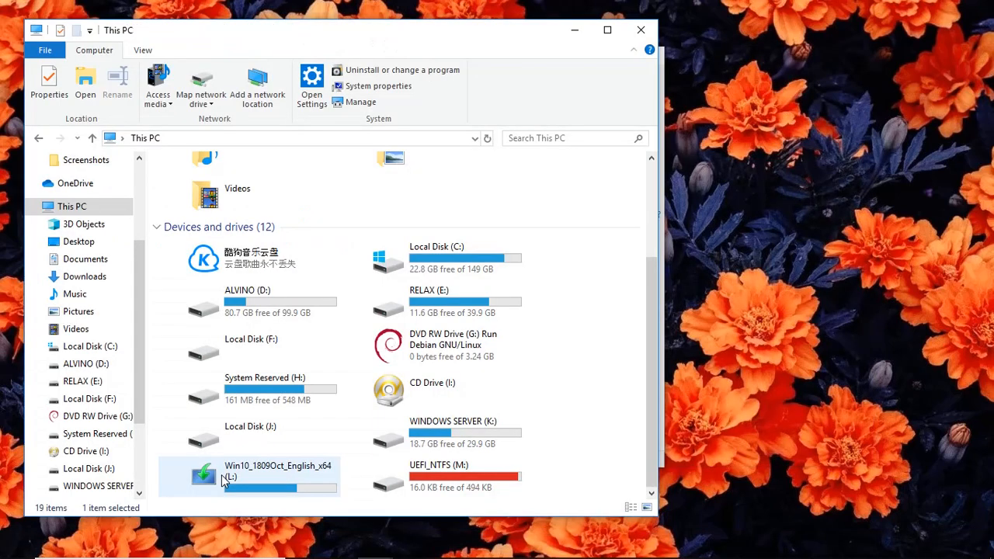
- Check the Win10_1809Oct_English_x64 (L:) and UEFI_NTFS (M:) drives under This PC in File Explorer, then close it and return to Rufus
left_click(206, 470)
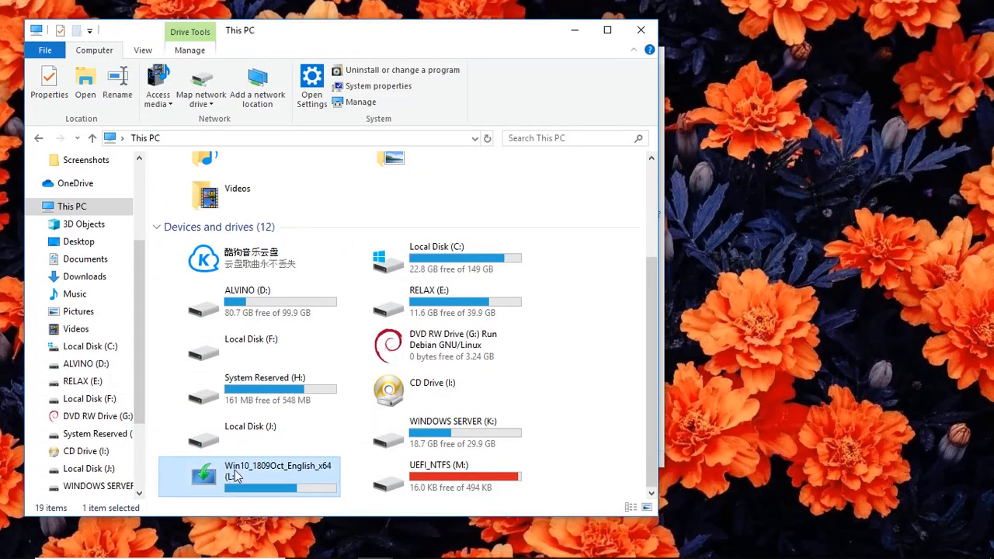
left_click(428, 478)
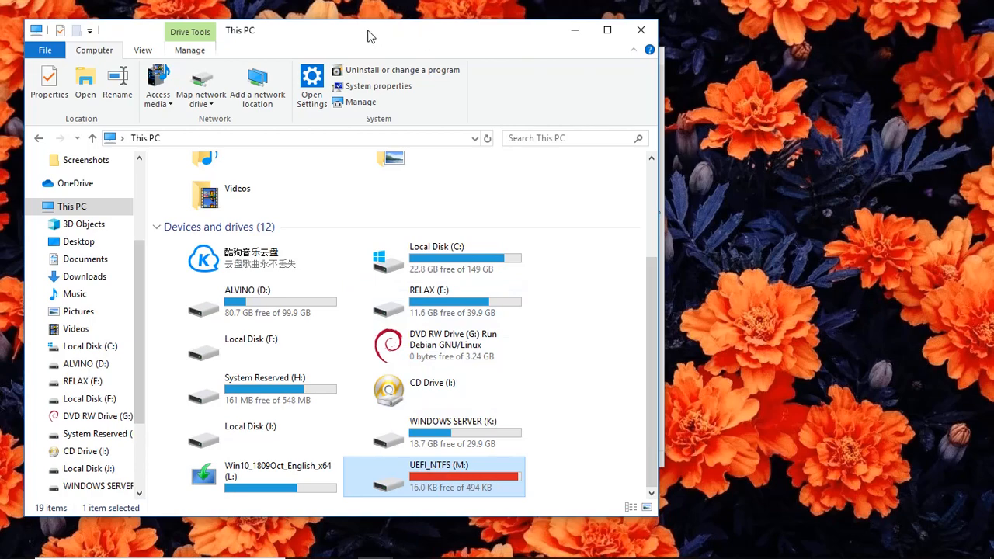
left_click_drag(369, 33, 723, 110)
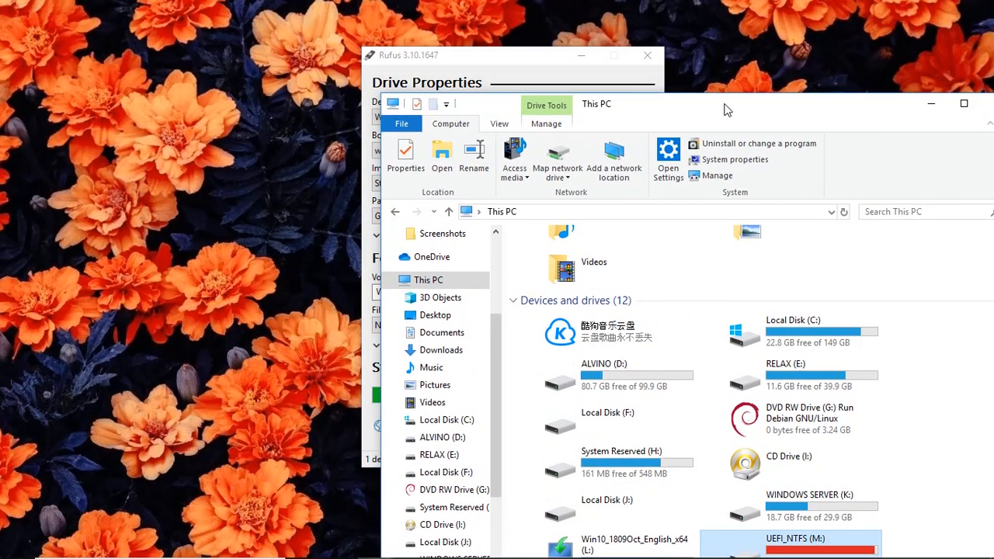
left_click_drag(429, 55, 102, 50)
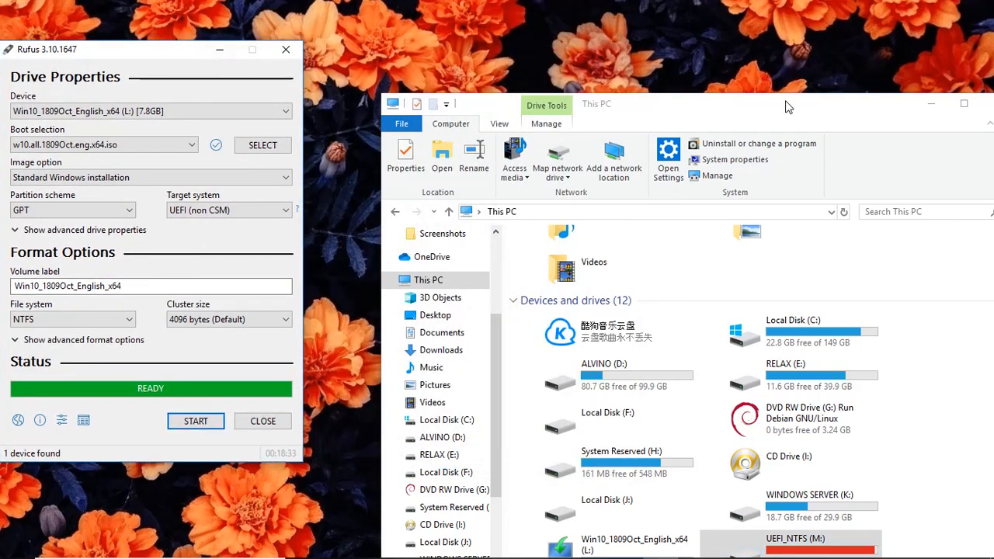
left_click_drag(785, 104, 644, 35)
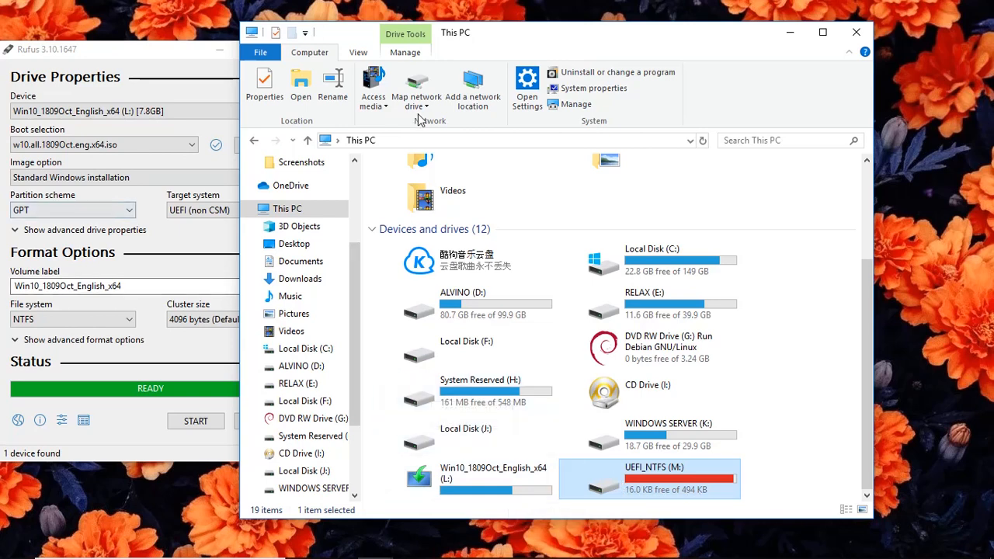
left_click(858, 29)
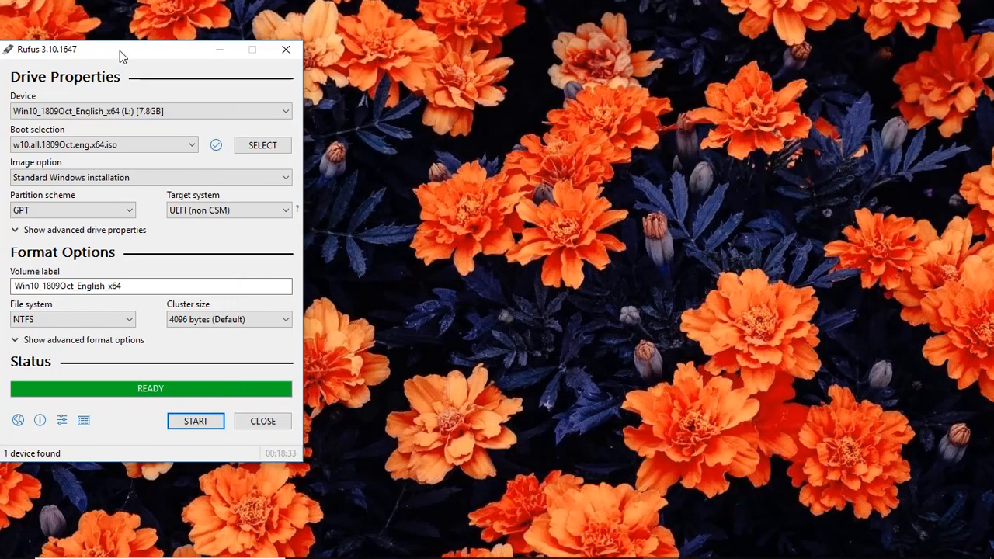
left_click_drag(120, 50, 415, 78)
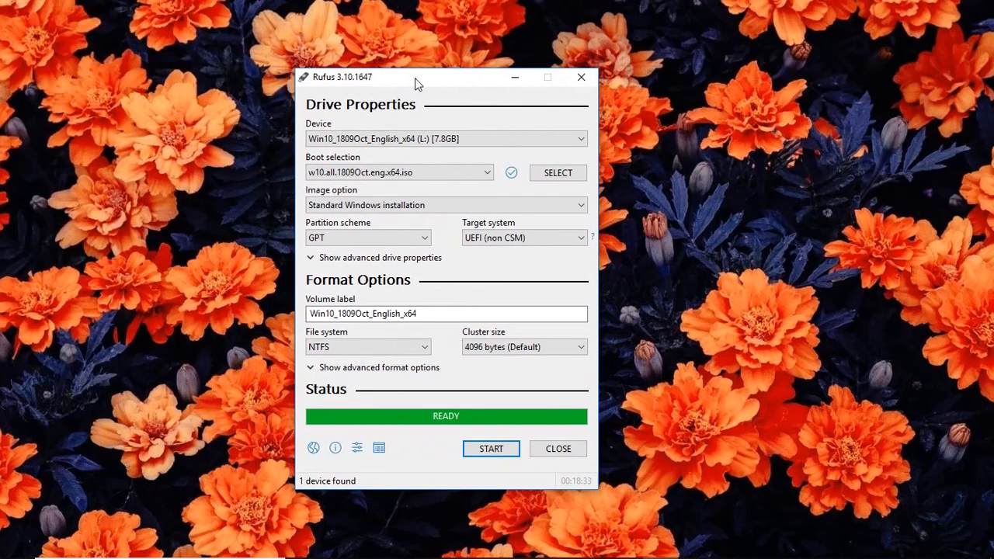